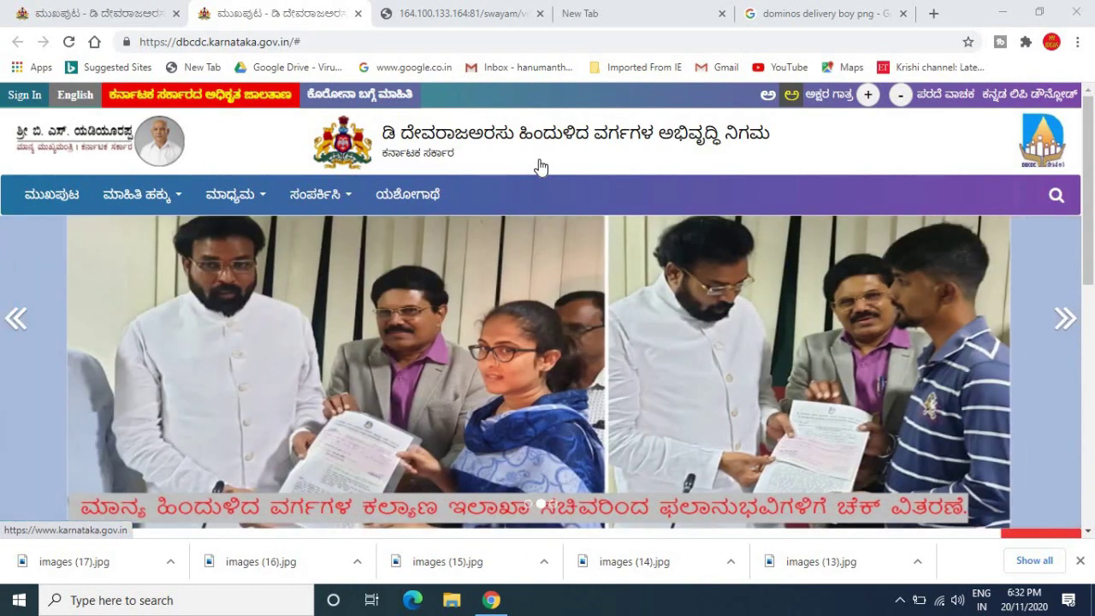
# - Look through the online services list on the corporation's home page for the available schemes and application calls
pyautogui.scroll(-3, 814, 160)
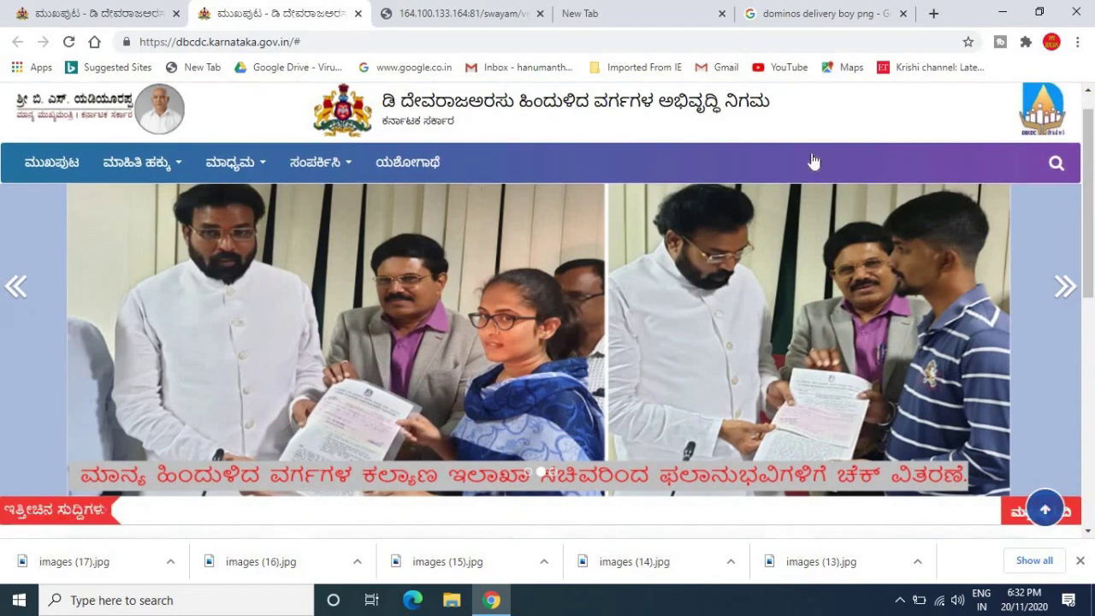
pyautogui.scroll(-3, 814, 160)
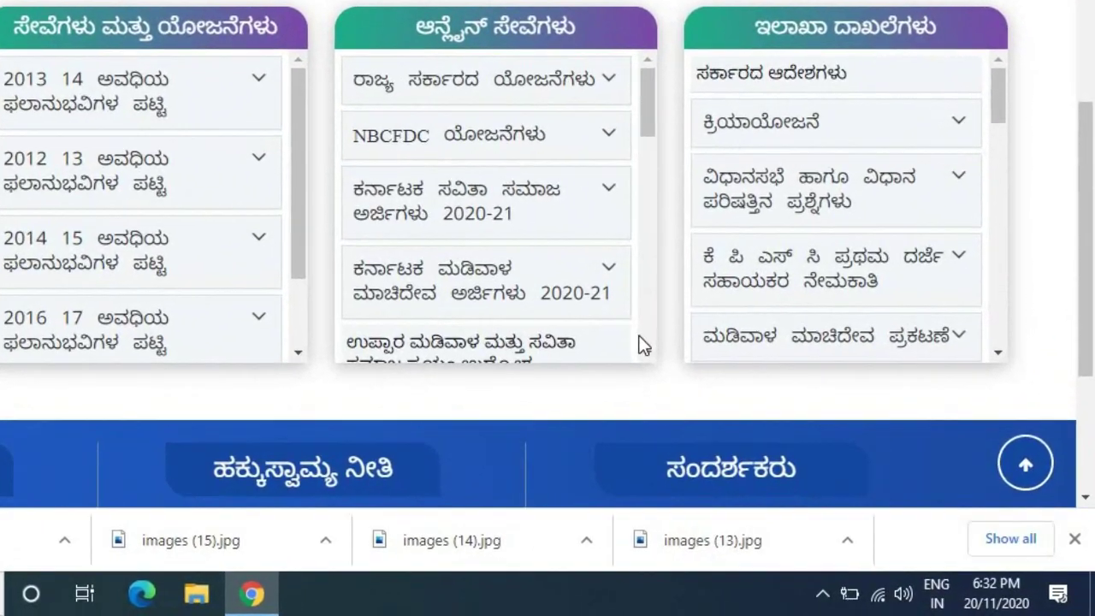
pyautogui.click(645, 355)
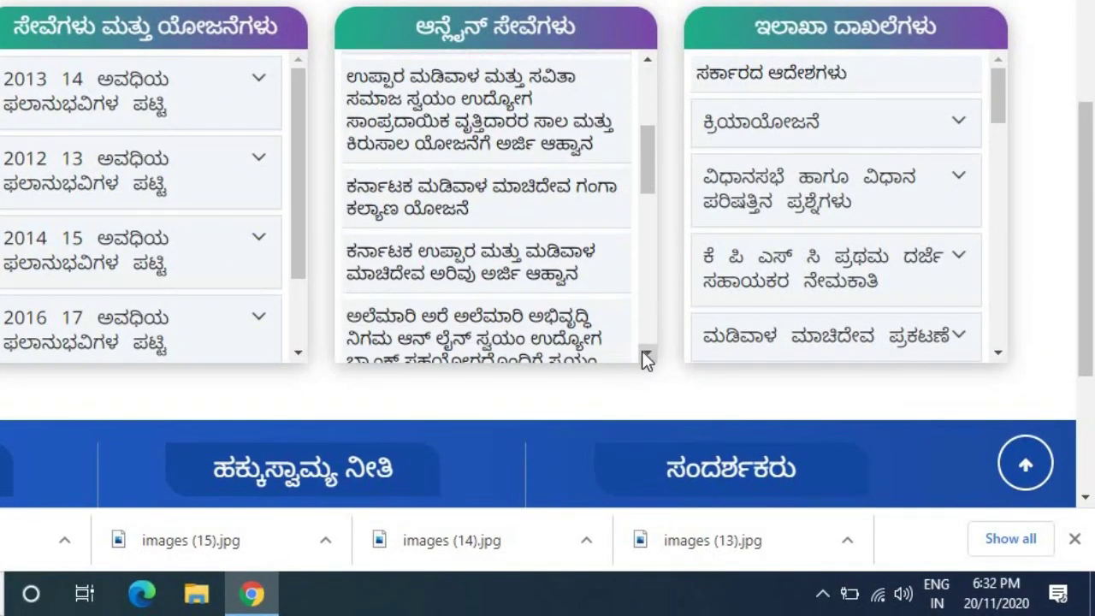
pyautogui.moveTo(645, 354); pyautogui.dragTo(646, 354)
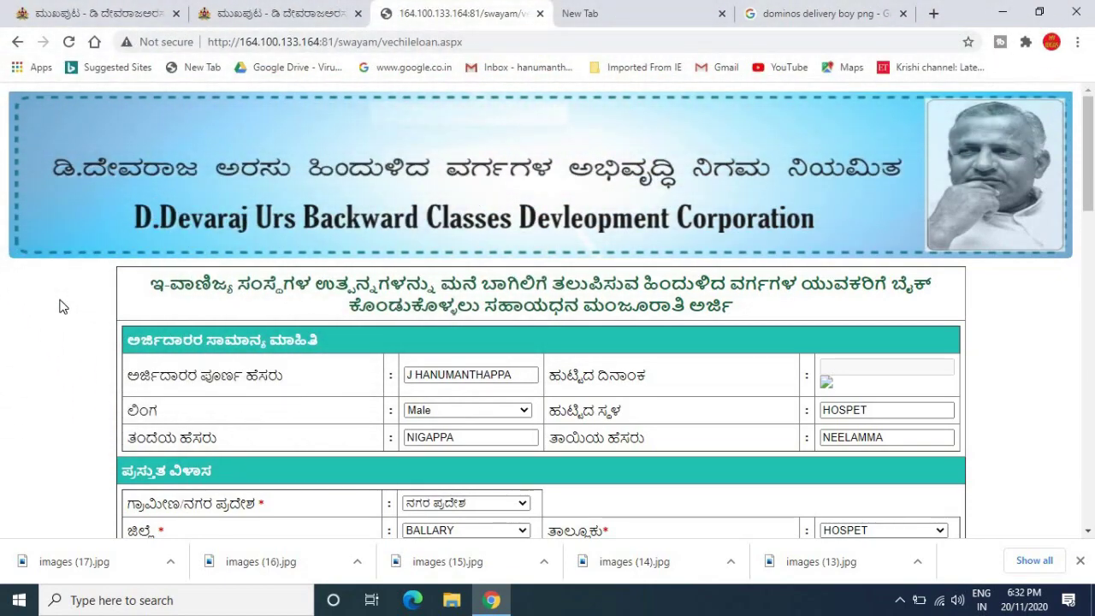
# - Examine the applicant's general information in the bike subsidy application, including the gender, birthplace and father's name fields
pyautogui.scroll(-3, 60, 306)
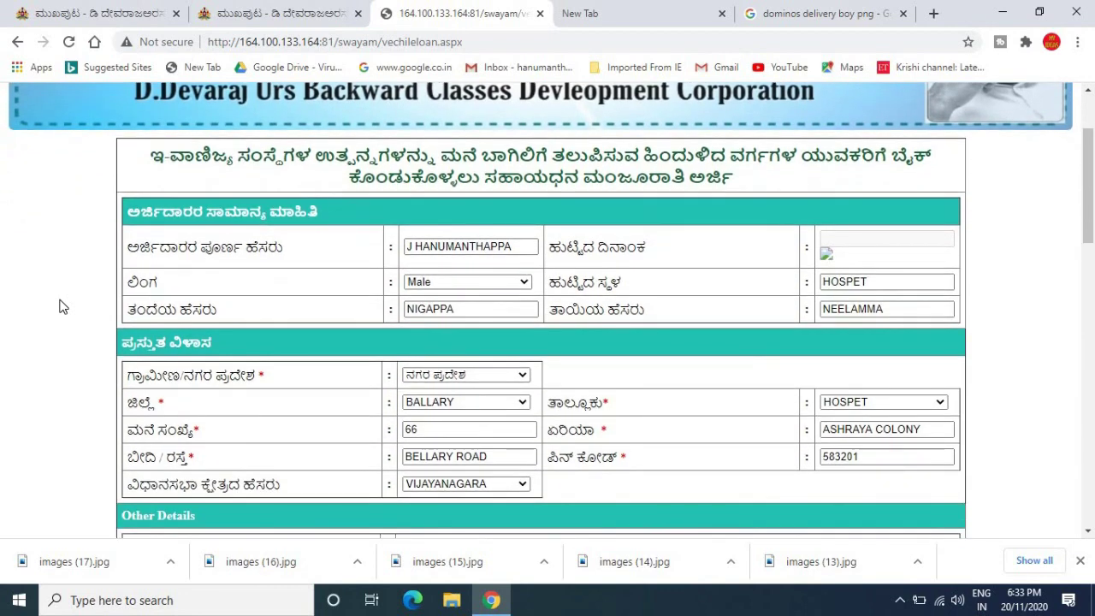
pyautogui.scroll(-1, 60, 306)
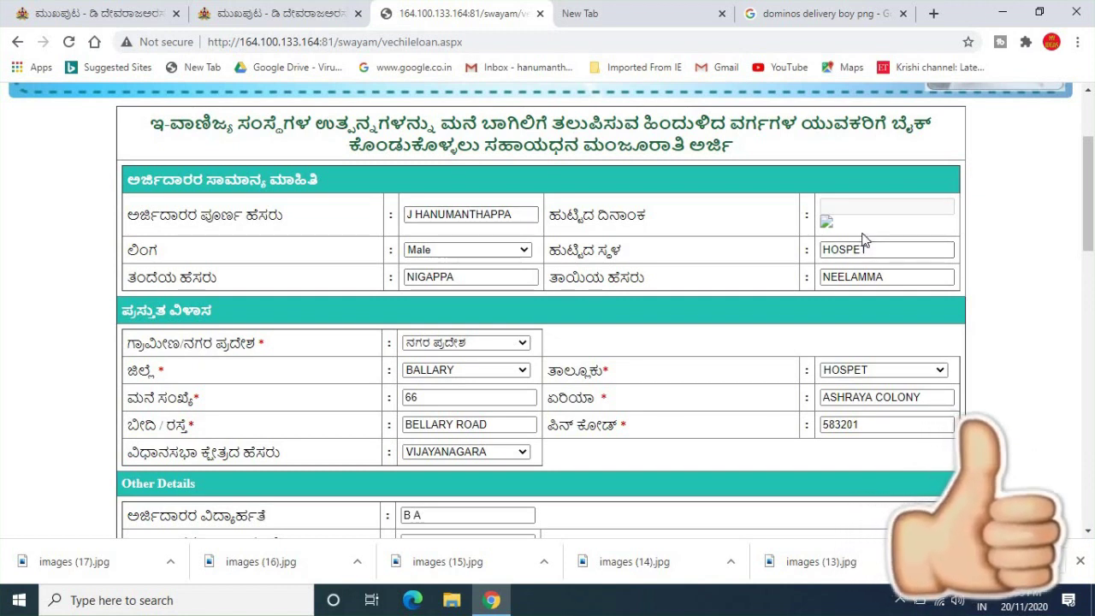
pyautogui.click(455, 250)
pyautogui.click(456, 250)
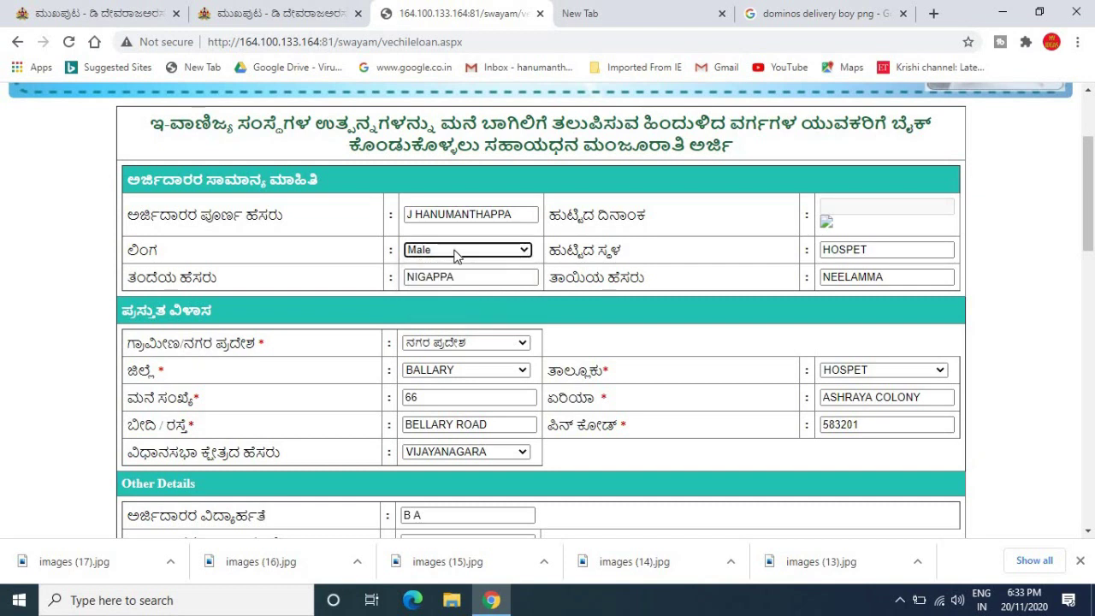
pyautogui.click(880, 253)
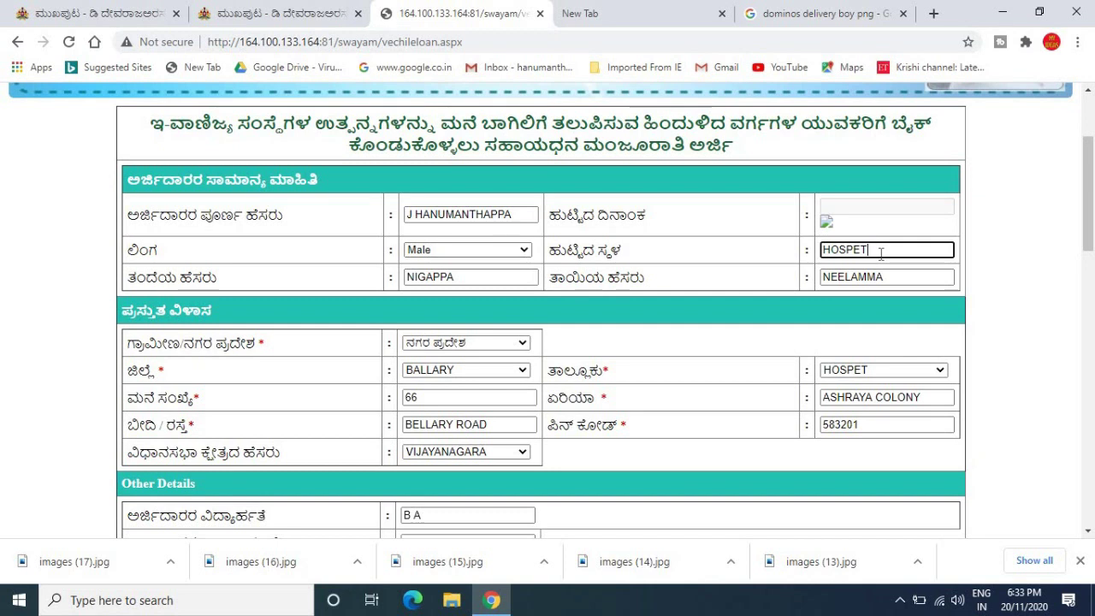
pyautogui.click(459, 276)
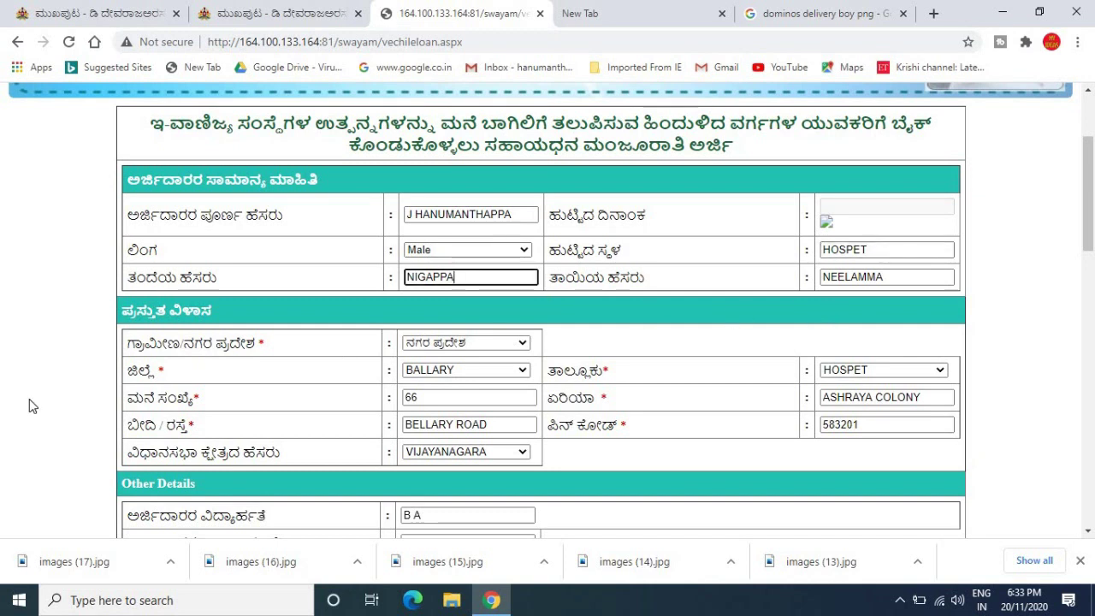
pyautogui.click(49, 388)
# - Examine the present address section, checking the choices for rural/urban area, district, taluk and assembly constituency
pyautogui.scroll(-1, 49, 387)
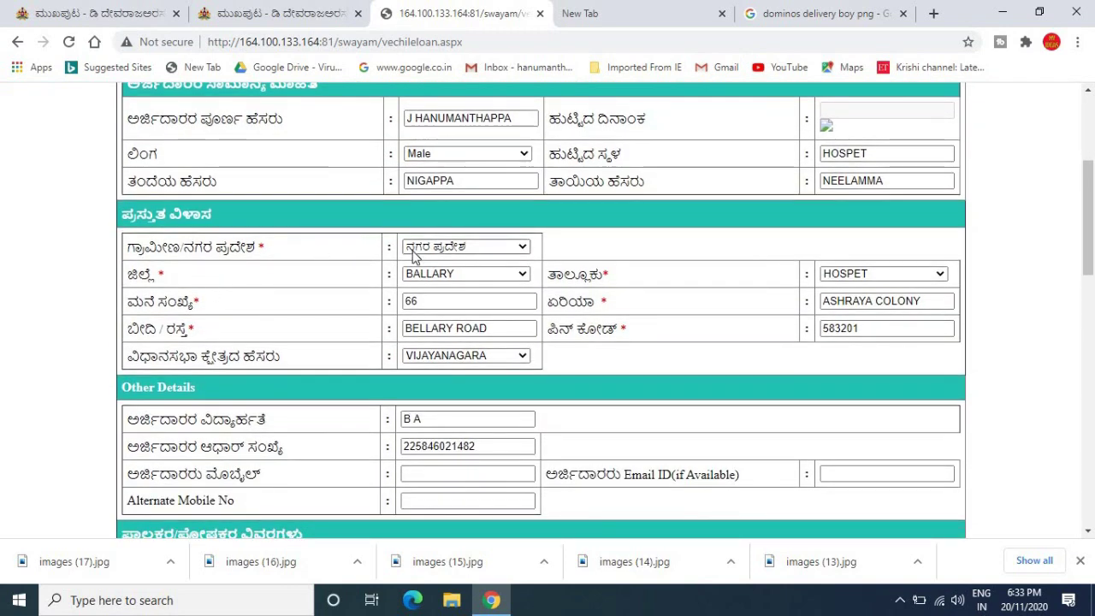
pyautogui.click(506, 246)
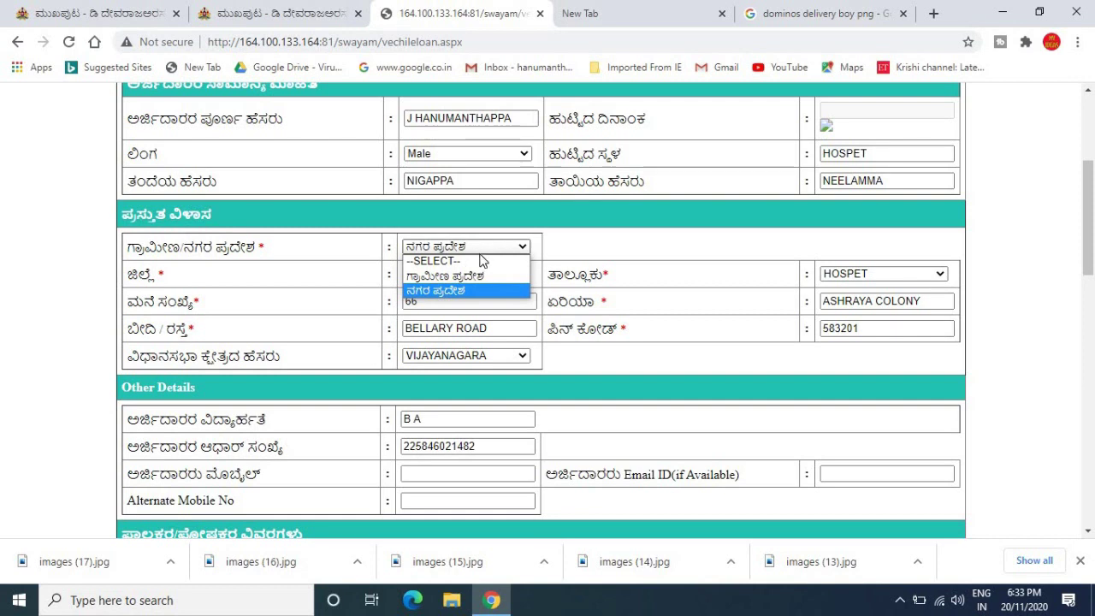
pyautogui.click(479, 251)
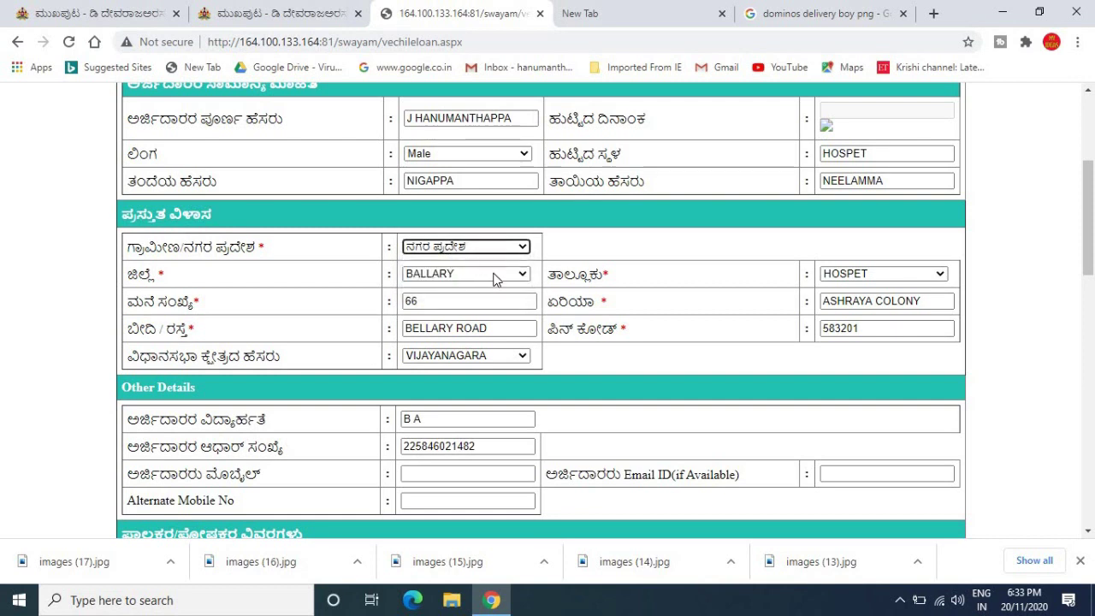
pyautogui.click(479, 278)
pyautogui.click(480, 279)
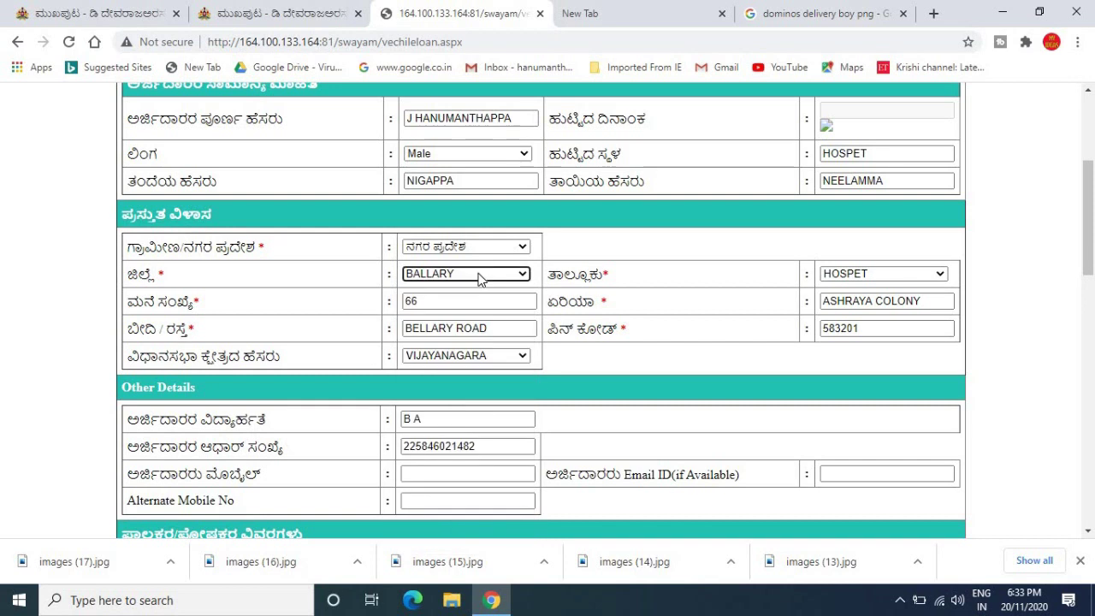
pyautogui.click(911, 275)
pyautogui.click(910, 276)
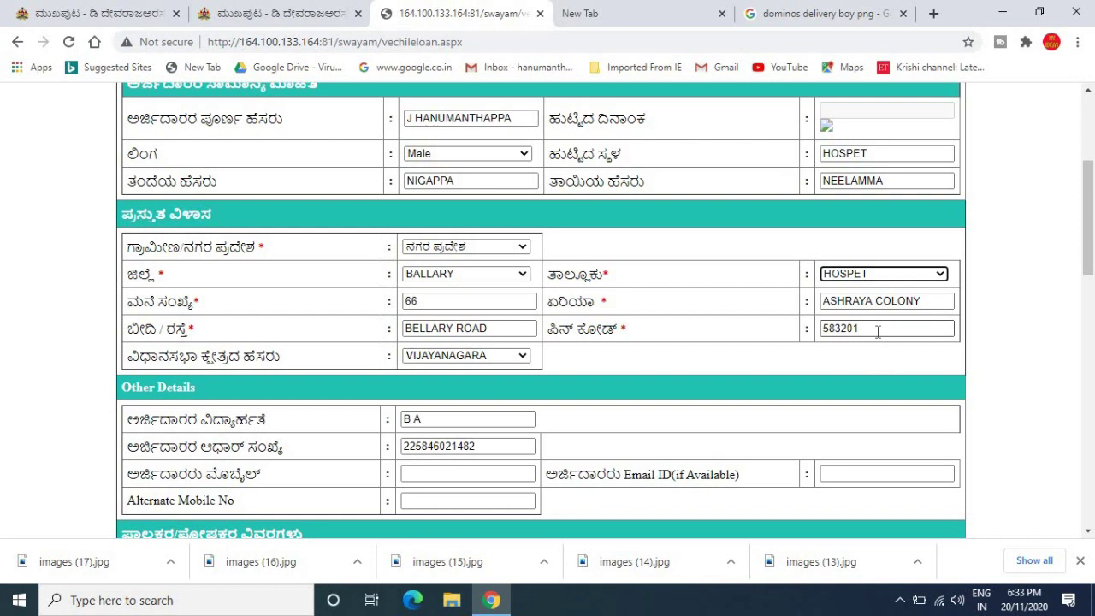
pyautogui.click(510, 363)
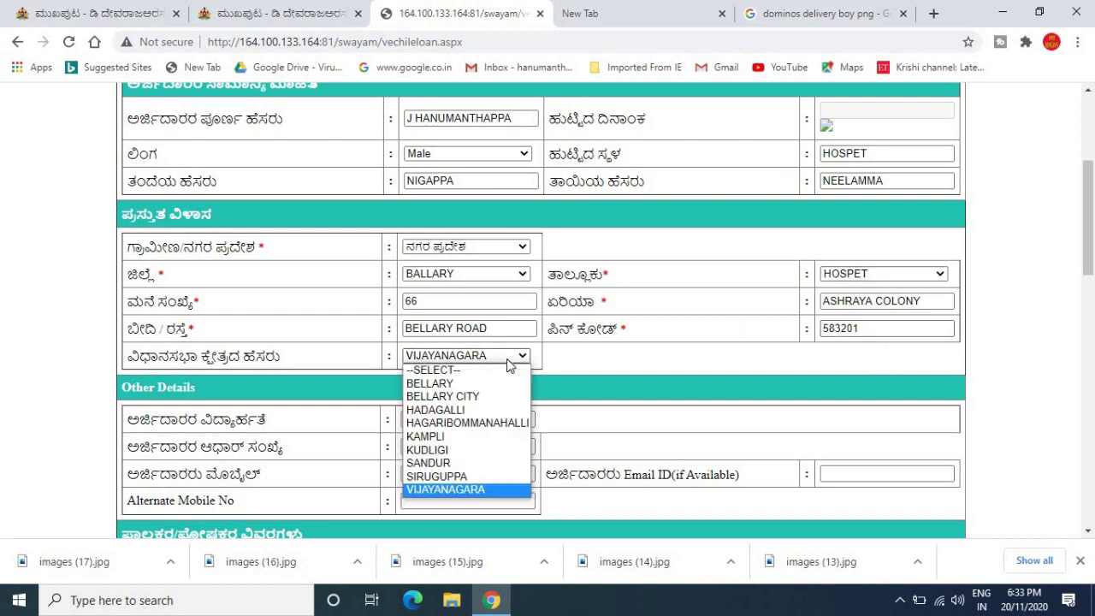
pyautogui.click(510, 363)
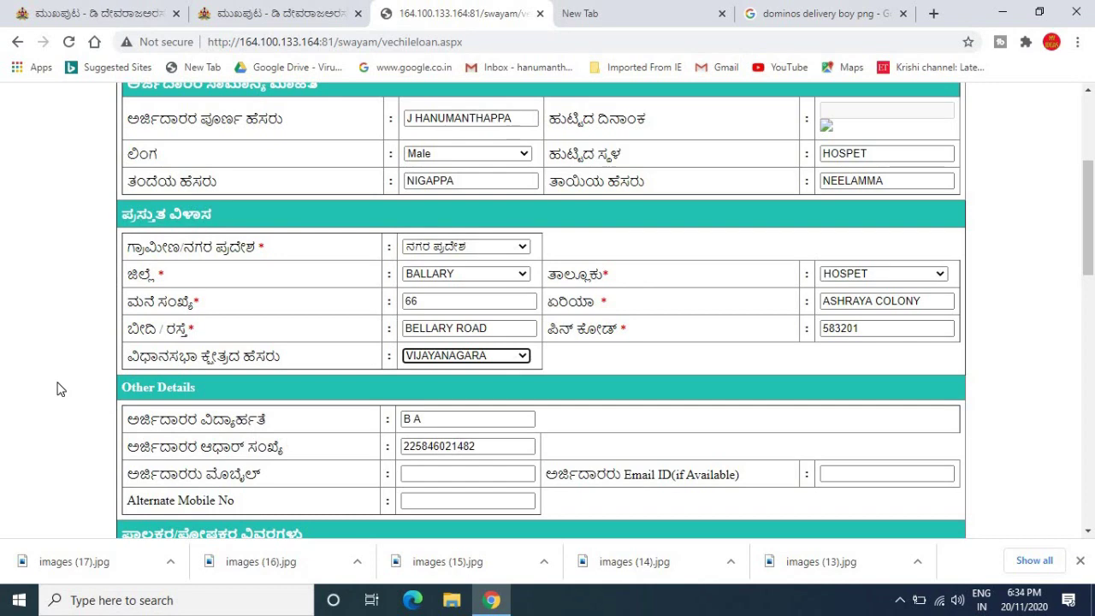
# - Examine the Other Details section with the applicant's education, Aadhaar number, mobile and email fields
pyautogui.scroll(-3, 60, 389)
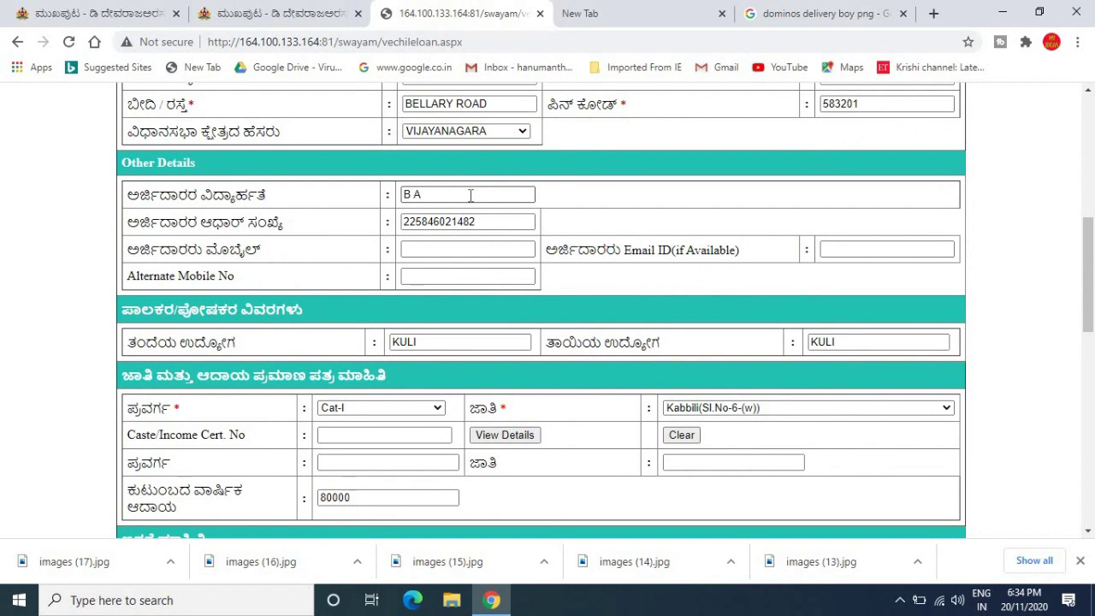
pyautogui.click(469, 195)
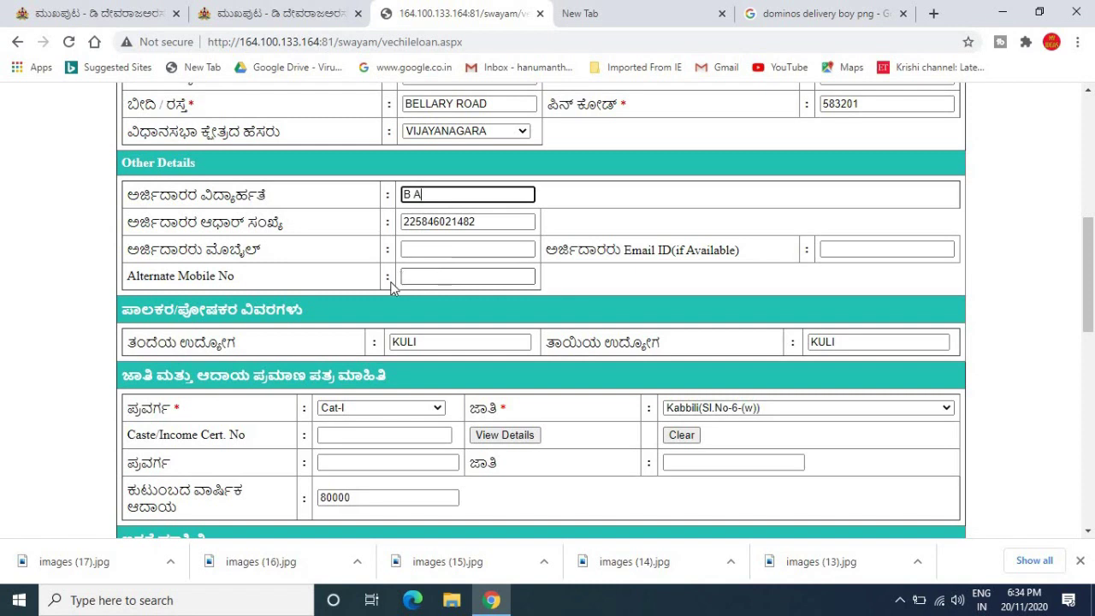
pyautogui.click(73, 335)
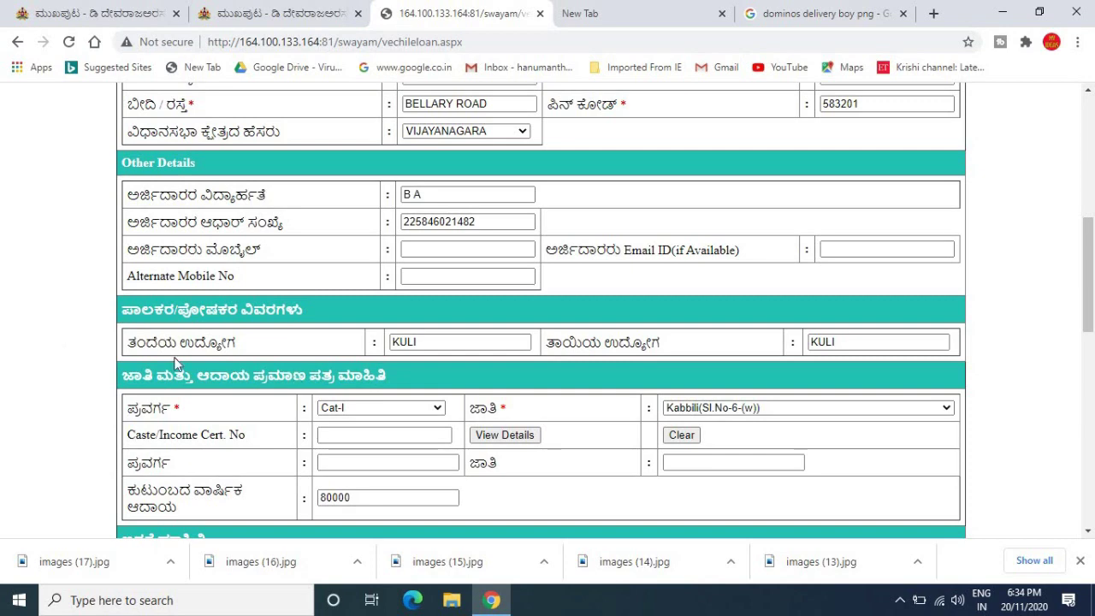
# - Examine the caste and income certificate section, browsing the available category and caste options without changing them
pyautogui.scroll(-2, 46, 351)
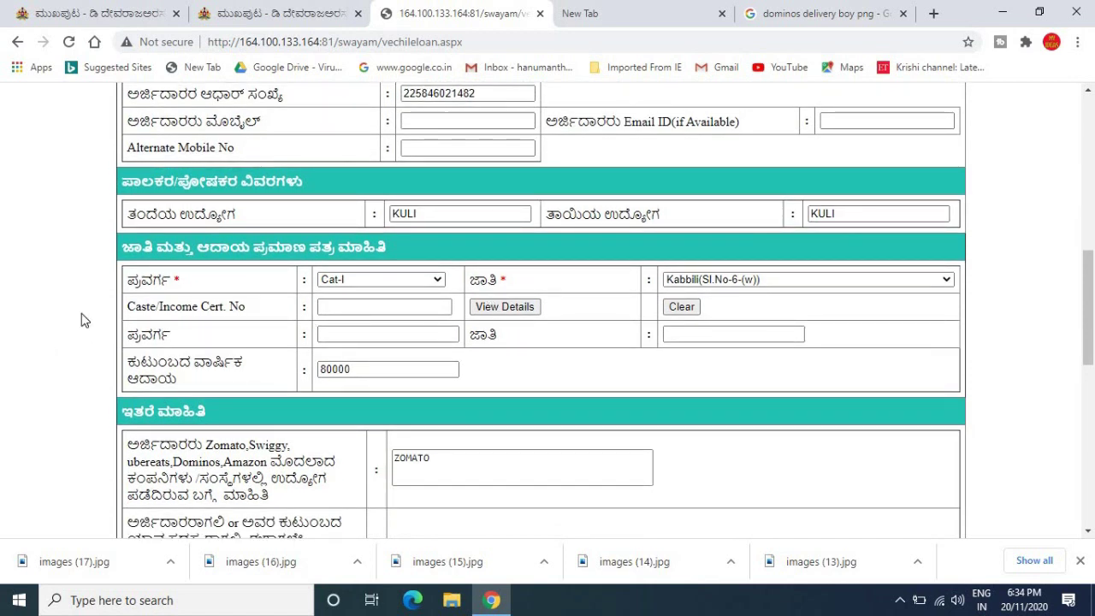
pyautogui.scroll(-1, 83, 320)
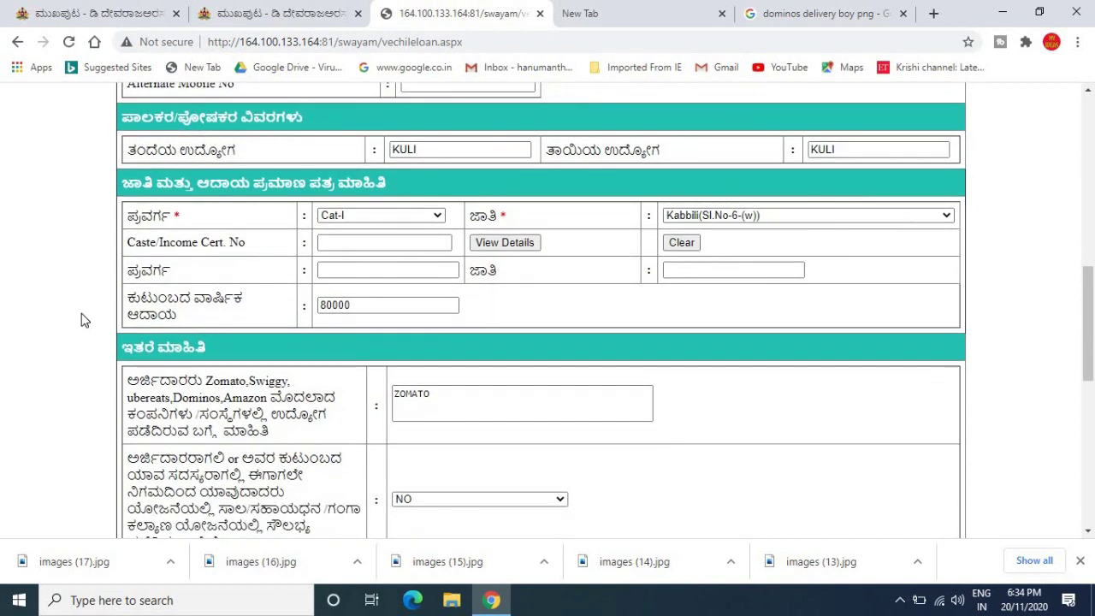
pyautogui.click(371, 218)
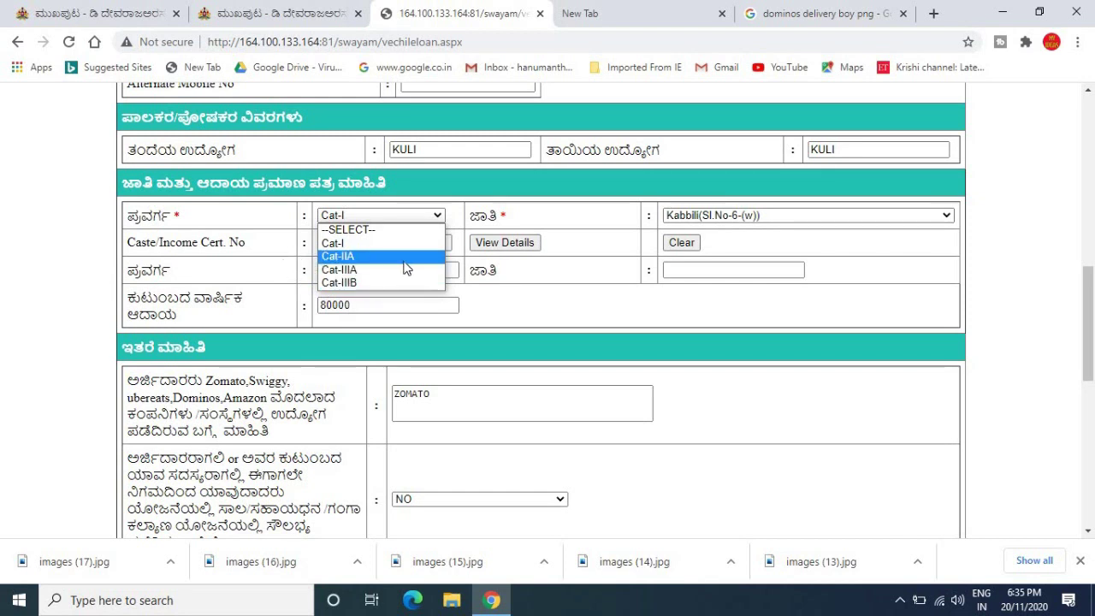
pyautogui.click(75, 285)
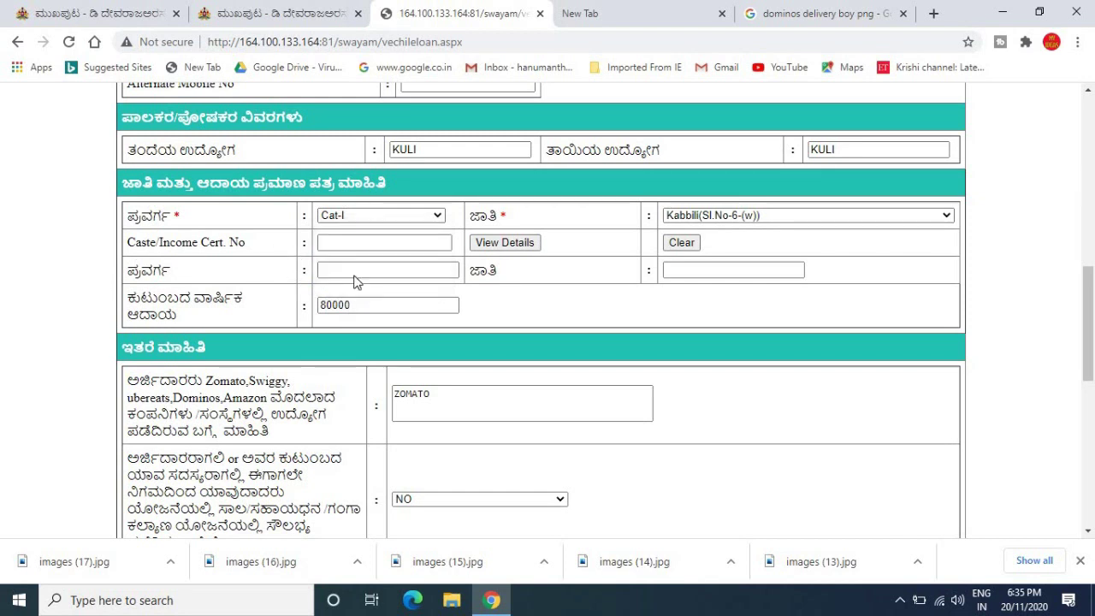
pyautogui.click(788, 218)
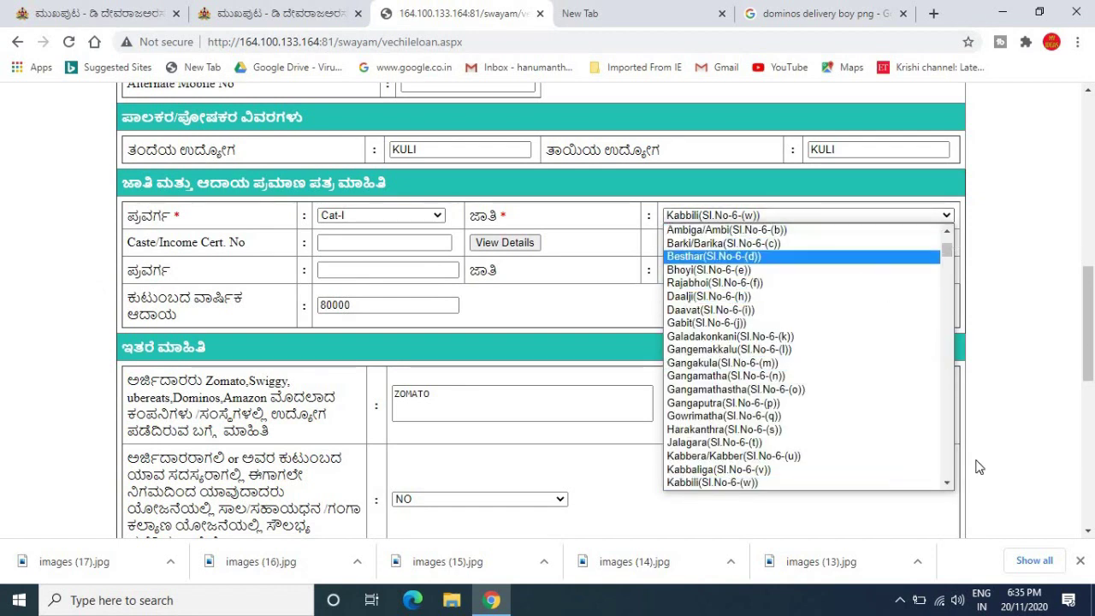
pyautogui.click(947, 484)
pyautogui.moveTo(946, 486); pyautogui.dragTo(366, 437)
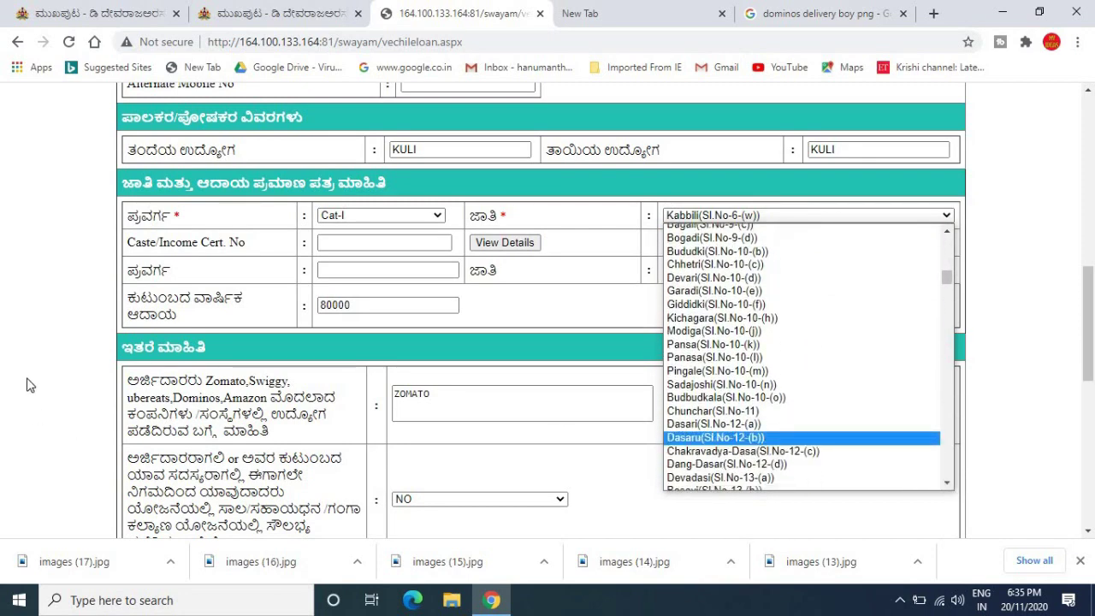
pyautogui.click(67, 331)
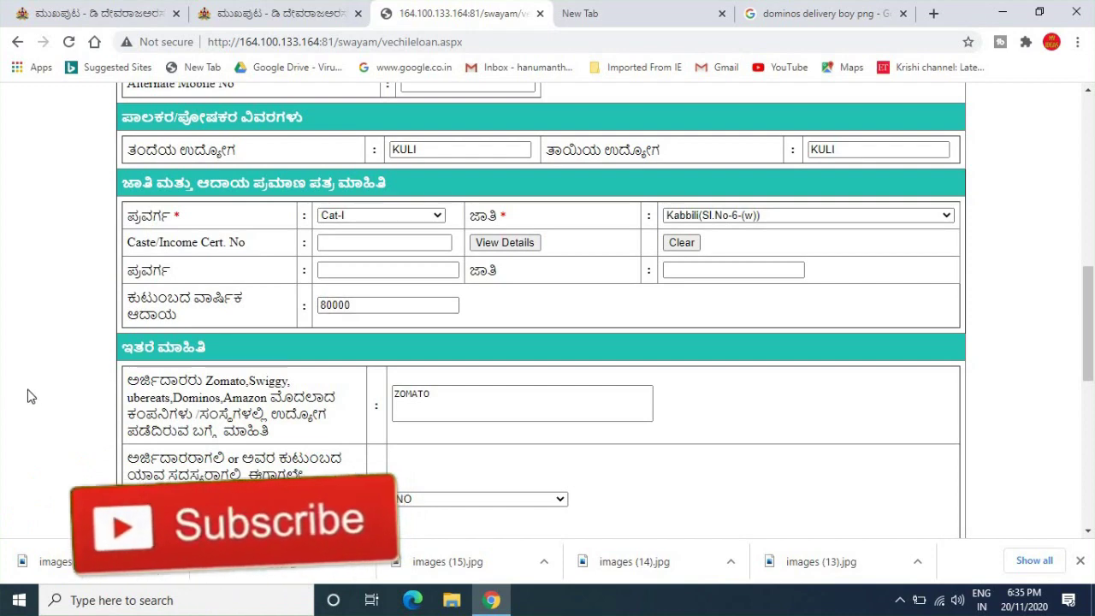
# - Examine the other information section, covering delivery company employment and the options for benefits already received from the corporation
pyautogui.scroll(-1, 27, 396)
pyautogui.scroll(-1, 28, 396)
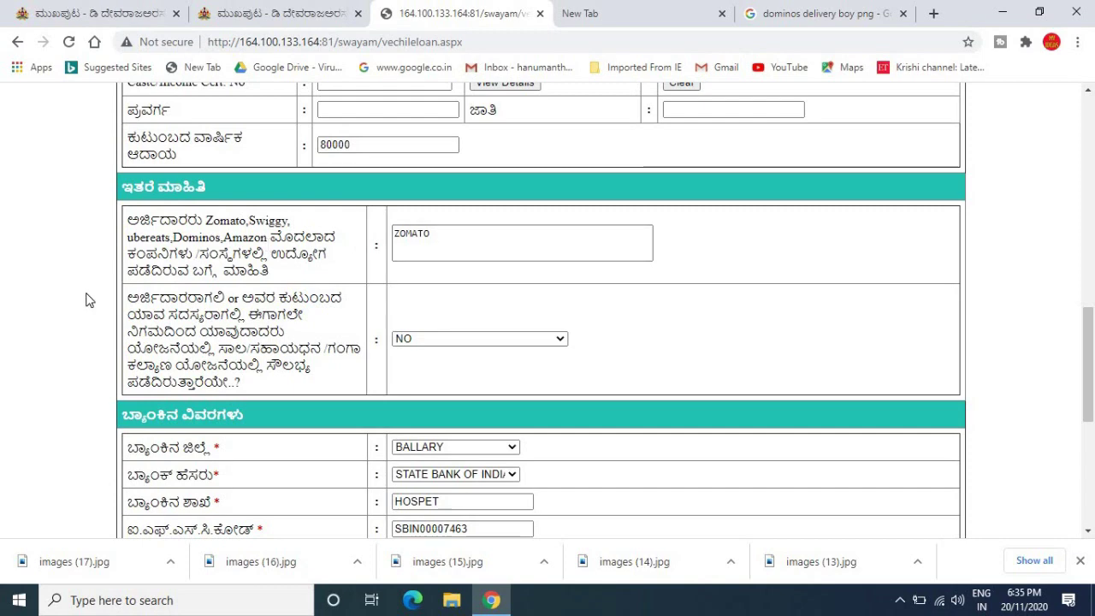
pyautogui.scroll(-1, 86, 300)
pyautogui.scroll(-2, 86, 300)
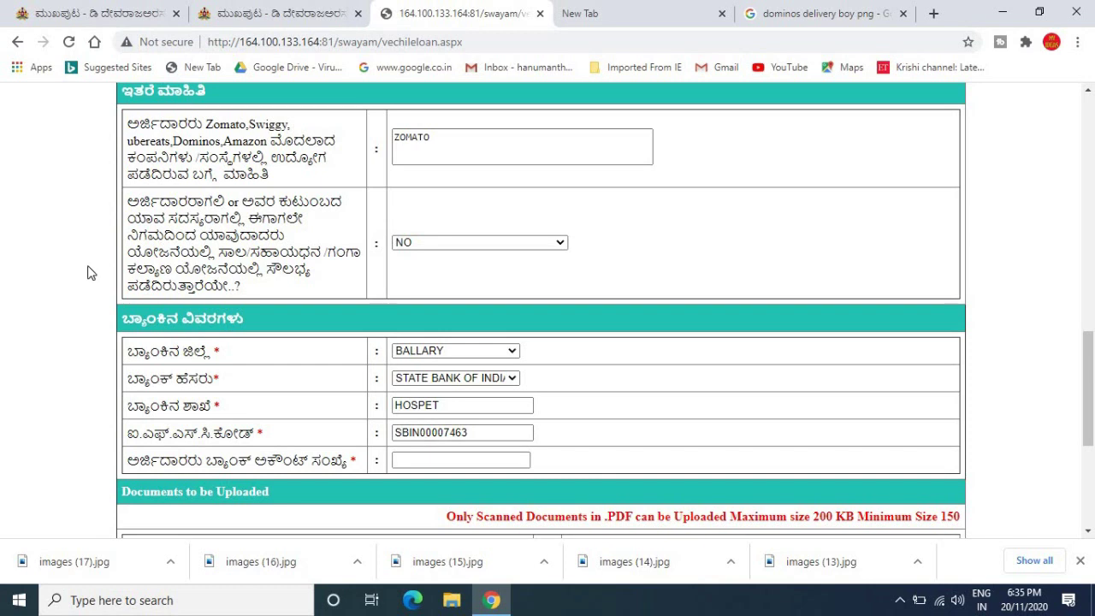
pyautogui.click(435, 244)
pyautogui.click(435, 244)
# - Examine the bank details and the list of documents to upload, including their file format and size limits
pyautogui.scroll(-2, 49, 341)
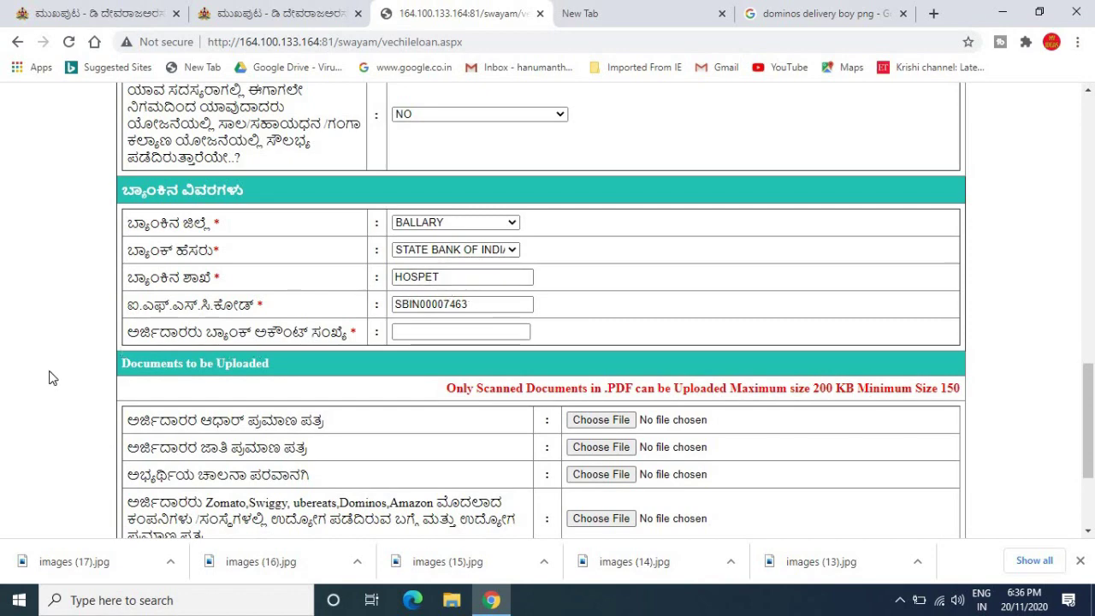
pyautogui.scroll(-1, 49, 380)
pyautogui.scroll(-1, 48, 377)
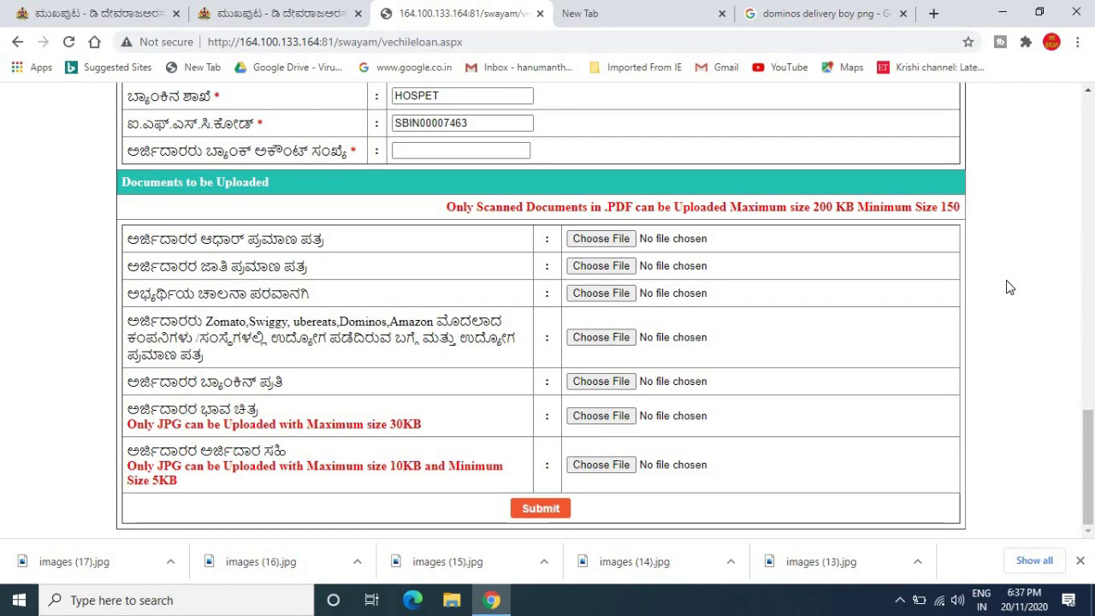
# - Return to the beginning of the application form, passing back over its sections
pyautogui.scroll(5, 1008, 287)
pyautogui.scroll(5, 1008, 287)
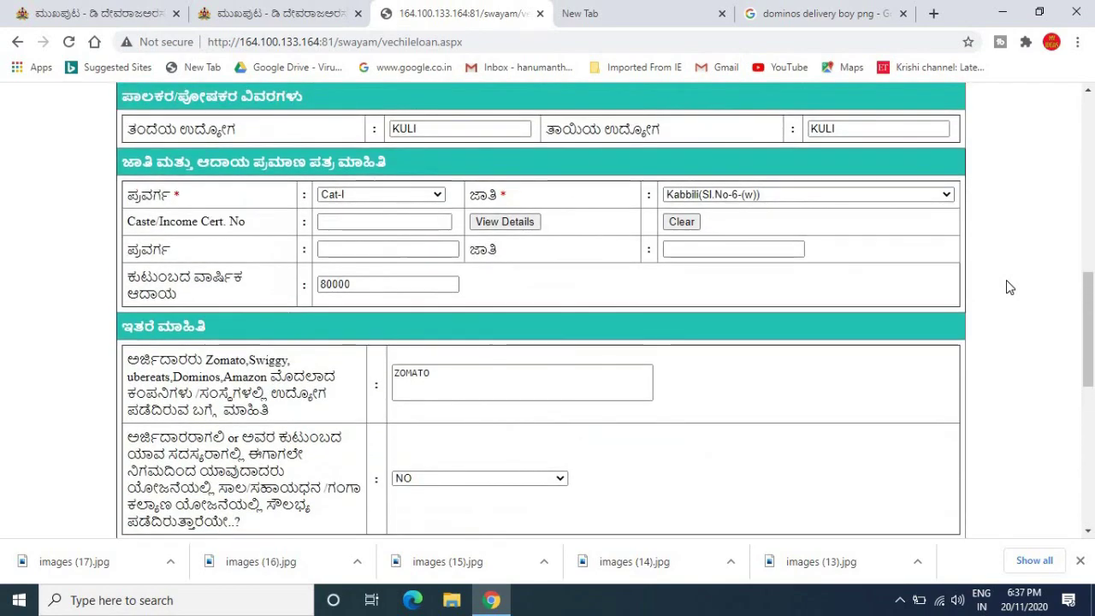
pyautogui.scroll(5, 1006, 286)
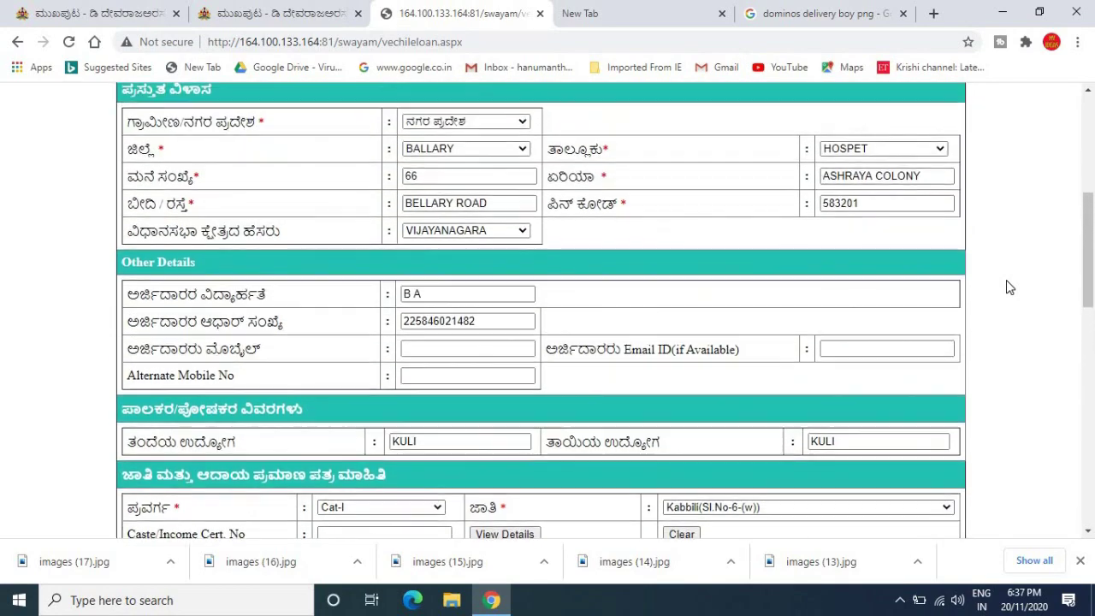
pyautogui.scroll(1, 1008, 287)
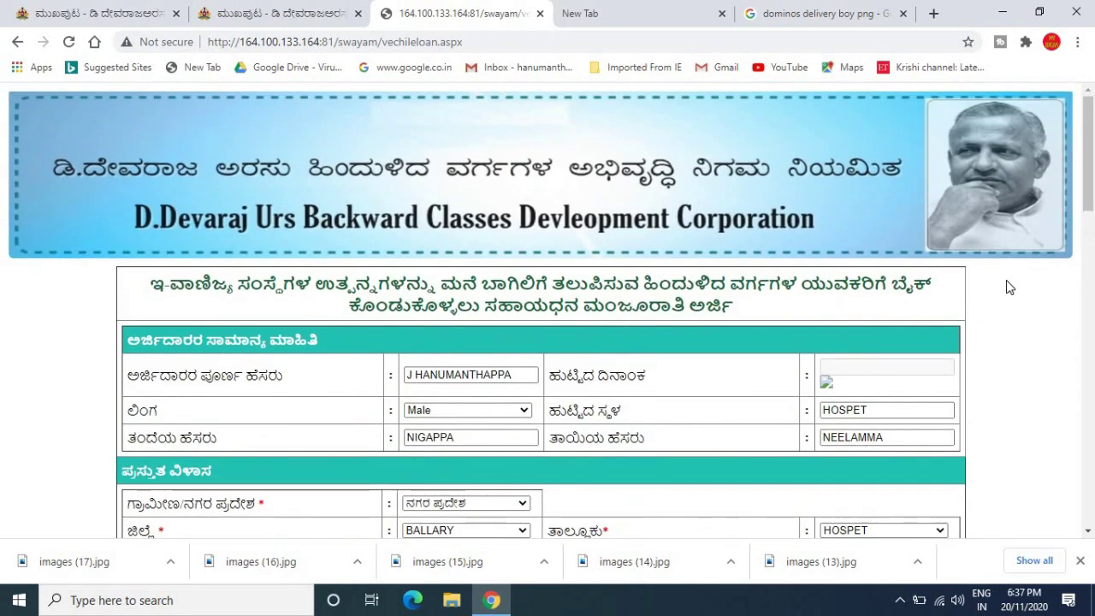